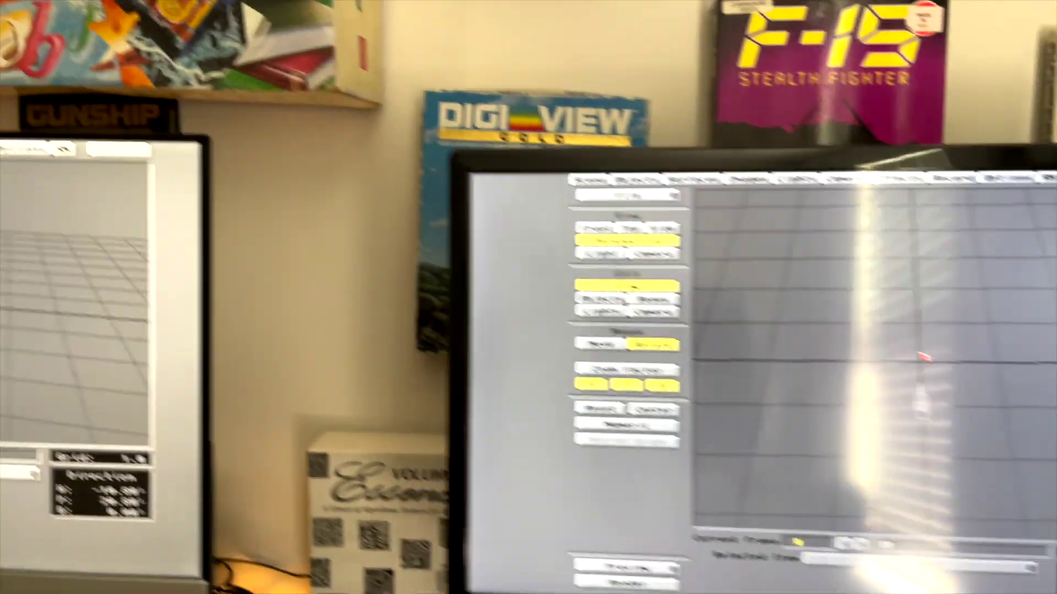
{"action": "left_click_drag", "start_coordinate": [439, 278], "coordinate": [396, 344]}
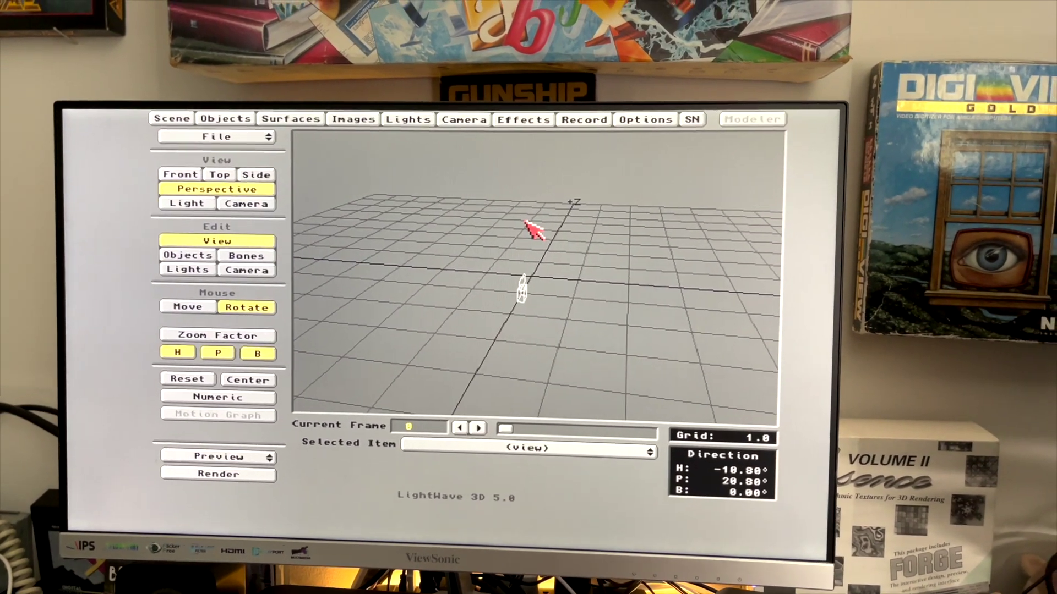
{"action": "left_click_drag", "start_coordinate": [533, 230], "coordinate": [552, 264]}
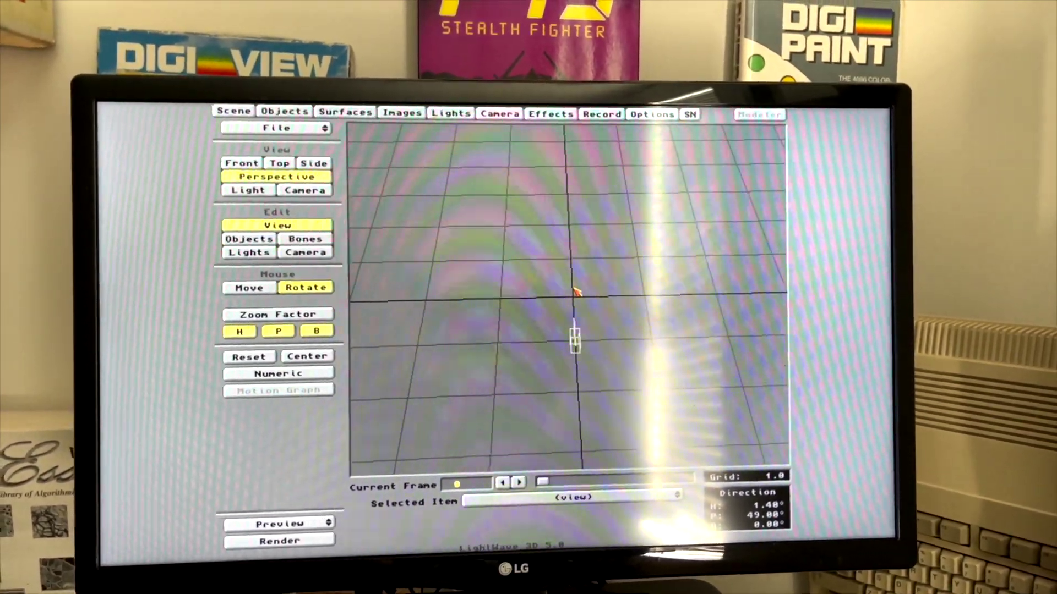
Lower the perspective view to about 20.8° pitch and −10.8° heading, revealing the horizon.
{"action": "left_click_drag", "start_coordinate": [573, 290], "coordinate": [569, 243]}
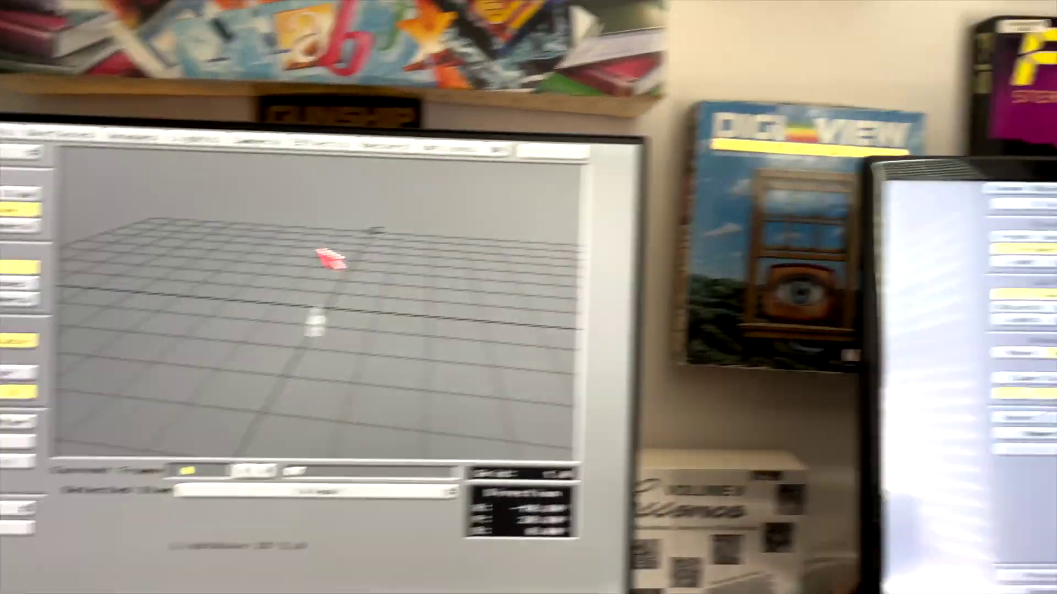
{"action": "left_click_drag", "start_coordinate": [361, 257], "coordinate": [492, 215]}
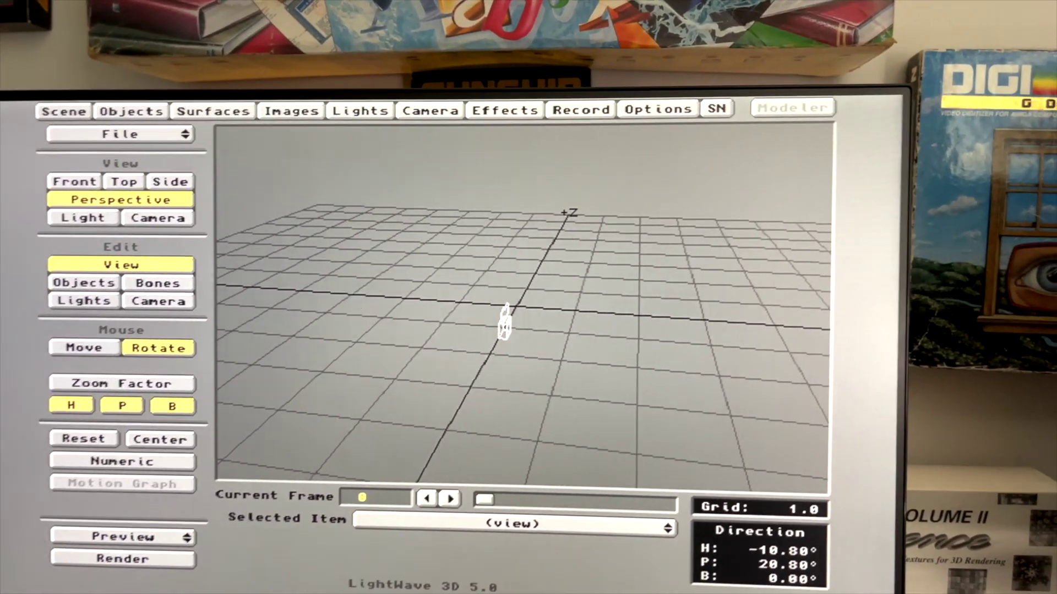
{"action": "mouse_move", "coordinate": [561, 347]}
{"action": "left_mouse_down"}
{"action": "mouse_move", "coordinate": [442, 347]}
{"action": "mouse_move", "coordinate": [466, 347]}
{"action": "mouse_move", "coordinate": [446, 331]}
{"action": "mouse_move", "coordinate": [518, 313]}
{"action": "mouse_move", "coordinate": [508, 314]}
{"action": "left_mouse_up"}
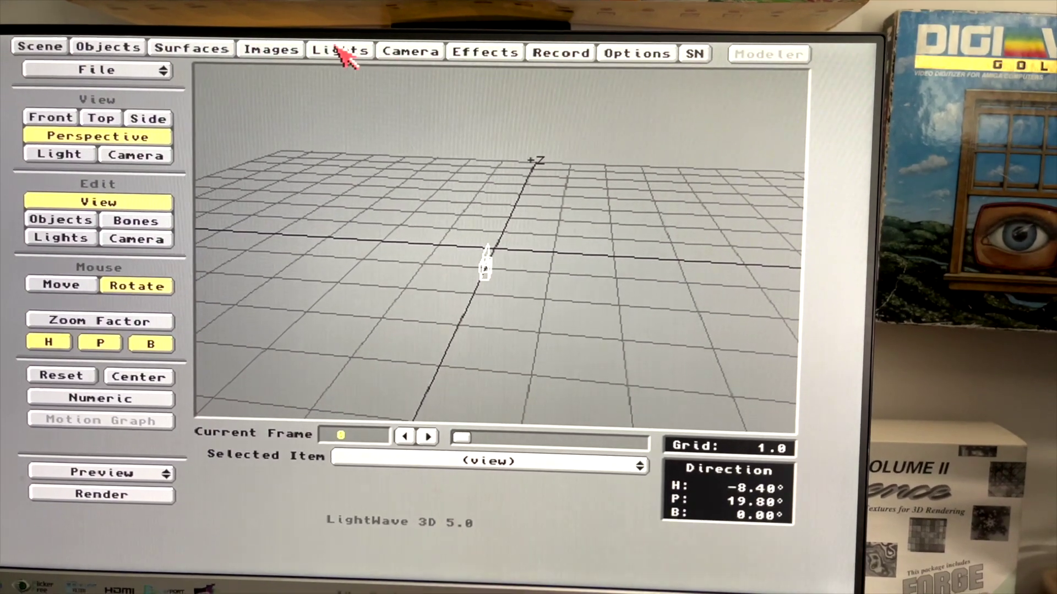
{"action": "left_click", "coordinate": [342, 66]}
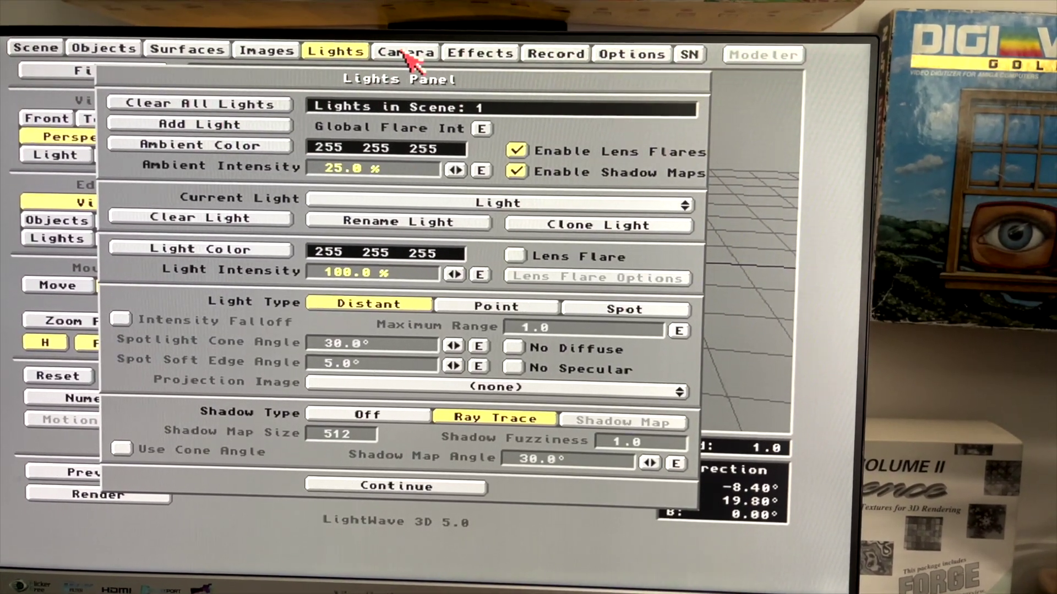
{"action": "left_click", "coordinate": [405, 56]}
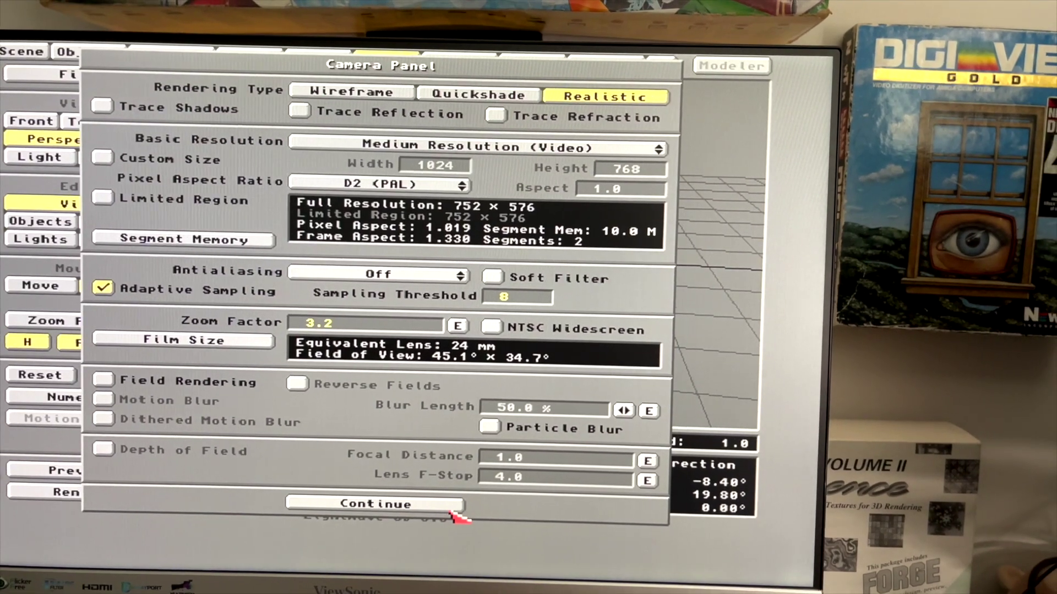
{"action": "left_click", "coordinate": [459, 510]}
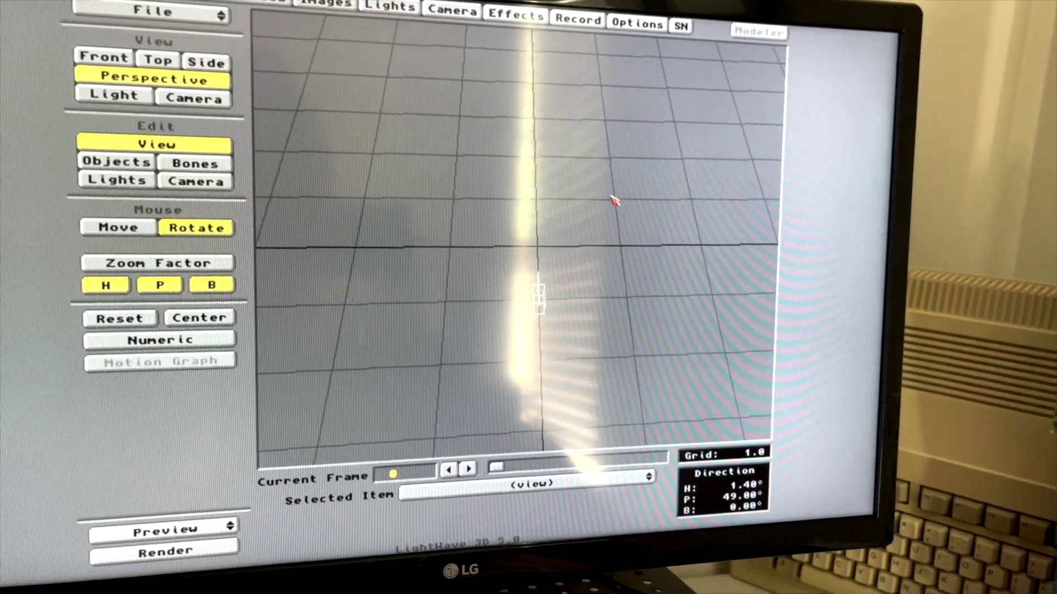
Orbit to 10.2° pitch, cycle the Camera, Lights and Record panels, and list Render Display choices.
{"action": "mouse_move", "coordinate": [615, 200]}
{"action": "left_mouse_down"}
{"action": "mouse_move", "coordinate": [607, 161]}
{"action": "mouse_move", "coordinate": [619, 156]}
{"action": "mouse_move", "coordinate": [616, 102]}
{"action": "left_mouse_up"}
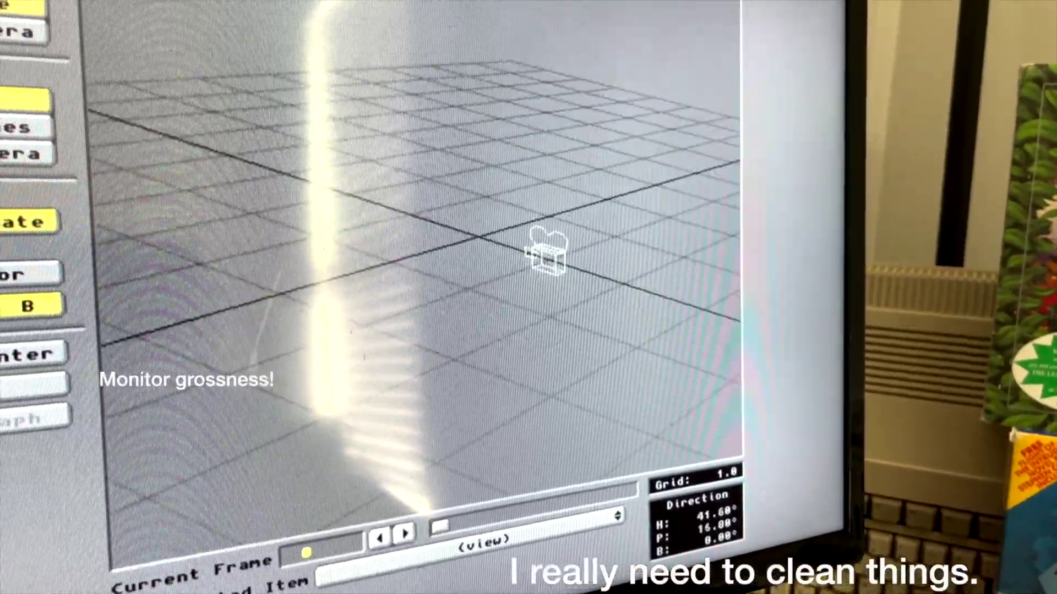
{"action": "mouse_move", "coordinate": [616, 101]}
{"action": "left_mouse_down"}
{"action": "mouse_move", "coordinate": [528, 165]}
{"action": "mouse_move", "coordinate": [559, 123]}
{"action": "left_mouse_up"}
{"action": "key", "text": "c"}
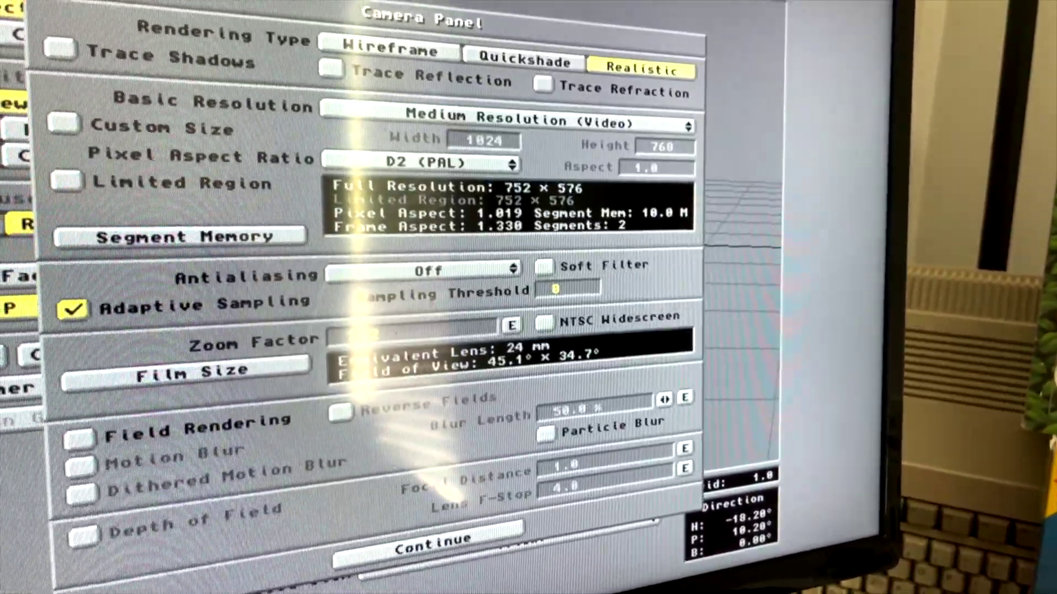
{"action": "key", "text": "l"}
{"action": "key", "text": "c"}
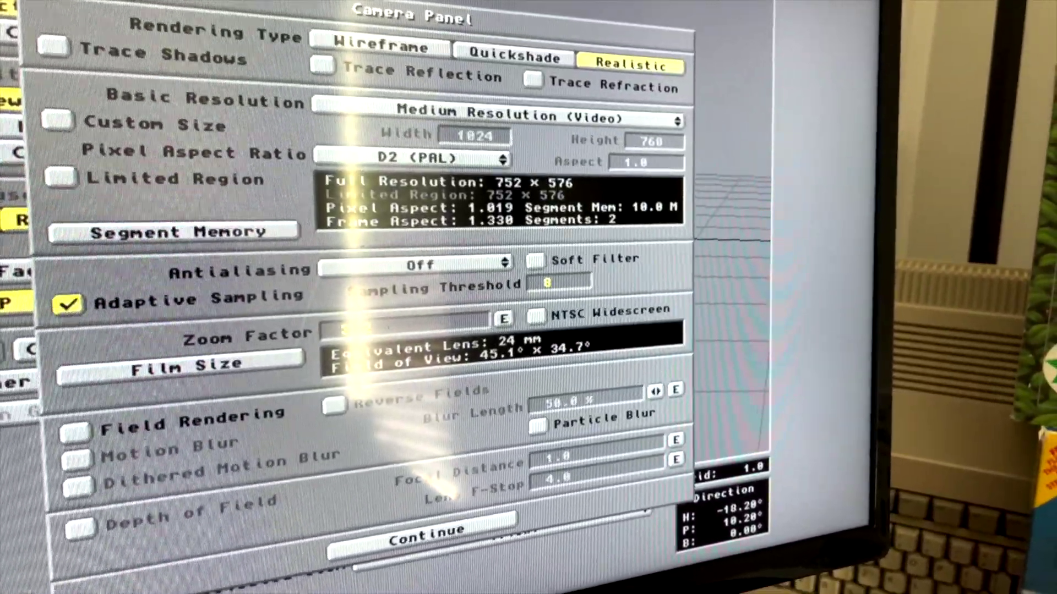
{"action": "key", "text": "r"}
{"action": "left_click", "coordinate": [404, 92]}
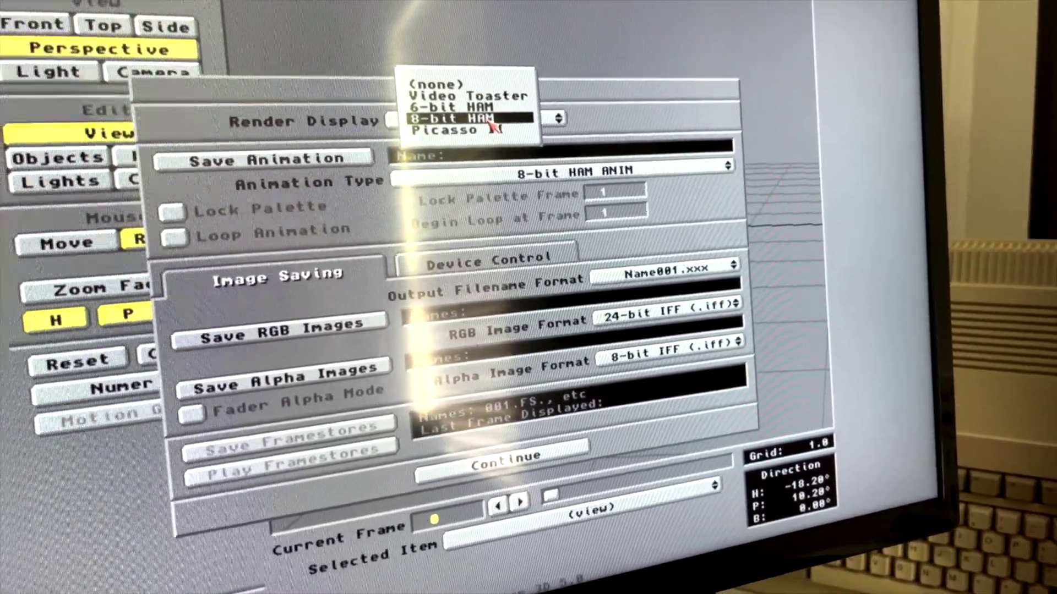
Set the render display to 8-bit HAM, close the Effects Panel, and orbit to 19.8° pitch, −8.4° heading.
{"action": "left_click", "coordinate": [493, 123]}
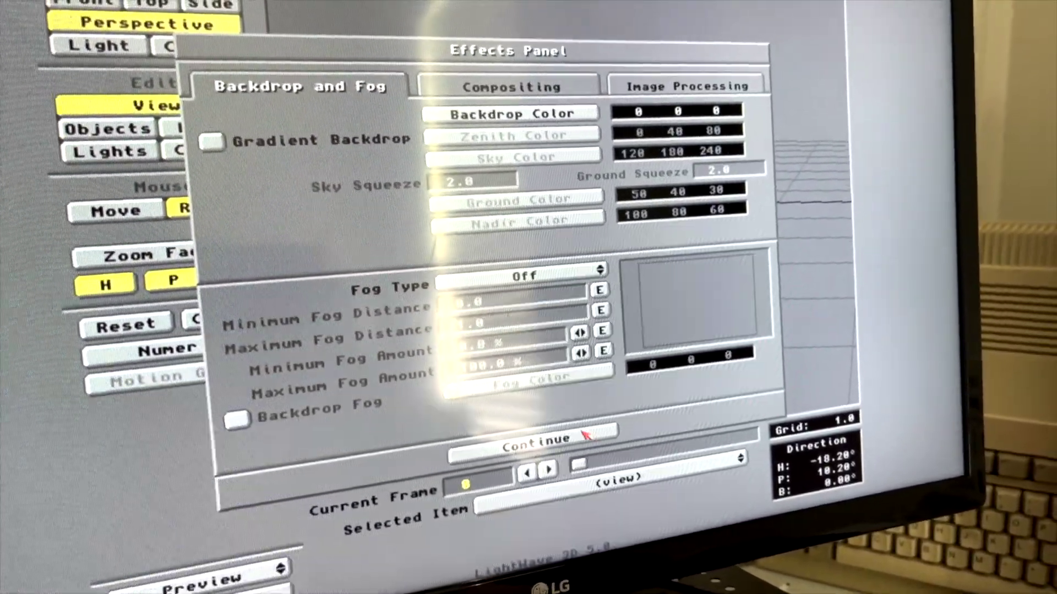
{"action": "left_click", "coordinate": [588, 443]}
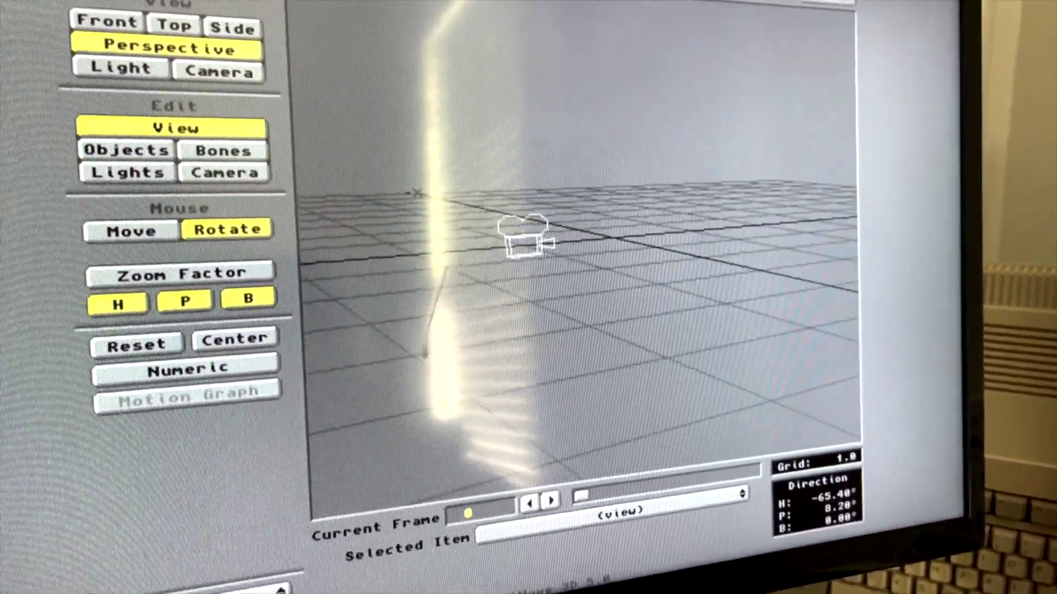
{"action": "left_click_drag", "start_coordinate": [578, 330], "coordinate": [633, 280]}
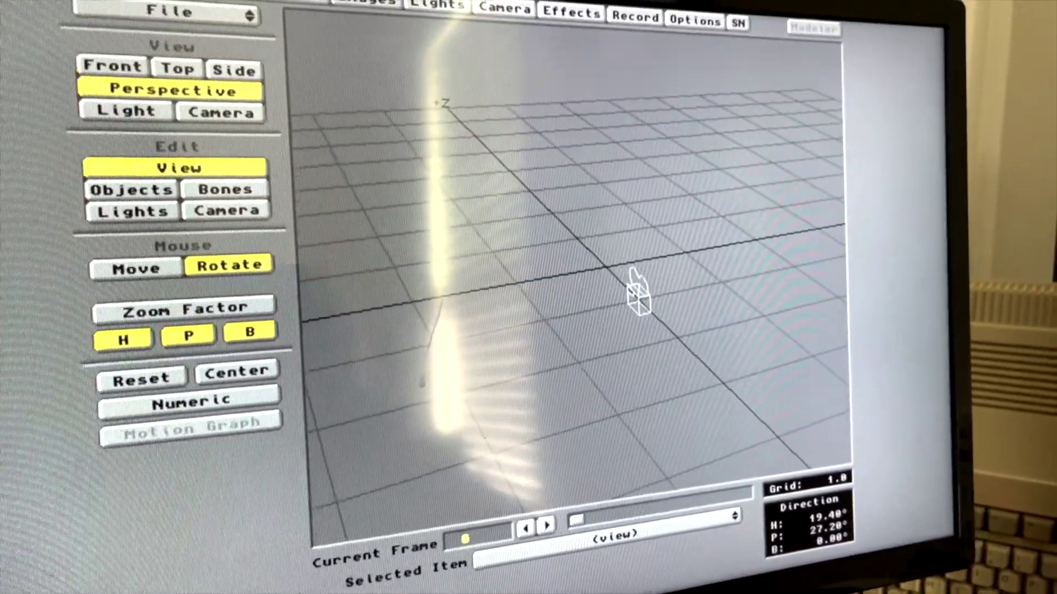
{"action": "left_click_drag", "start_coordinate": [578, 346], "coordinate": [578, 314]}
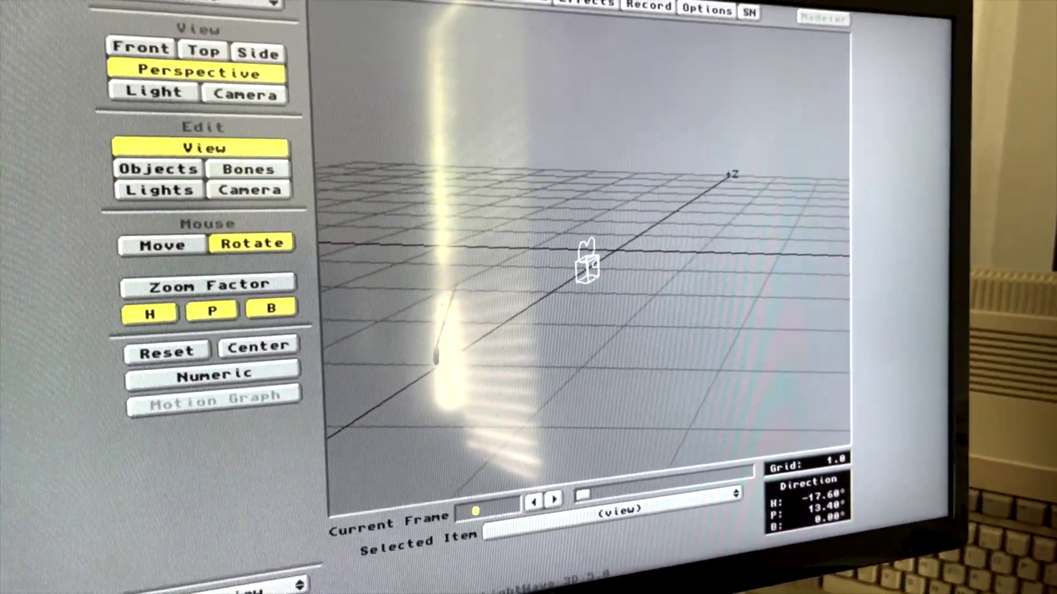
{"action": "left_click_drag", "start_coordinate": [594, 264], "coordinate": [652, 248]}
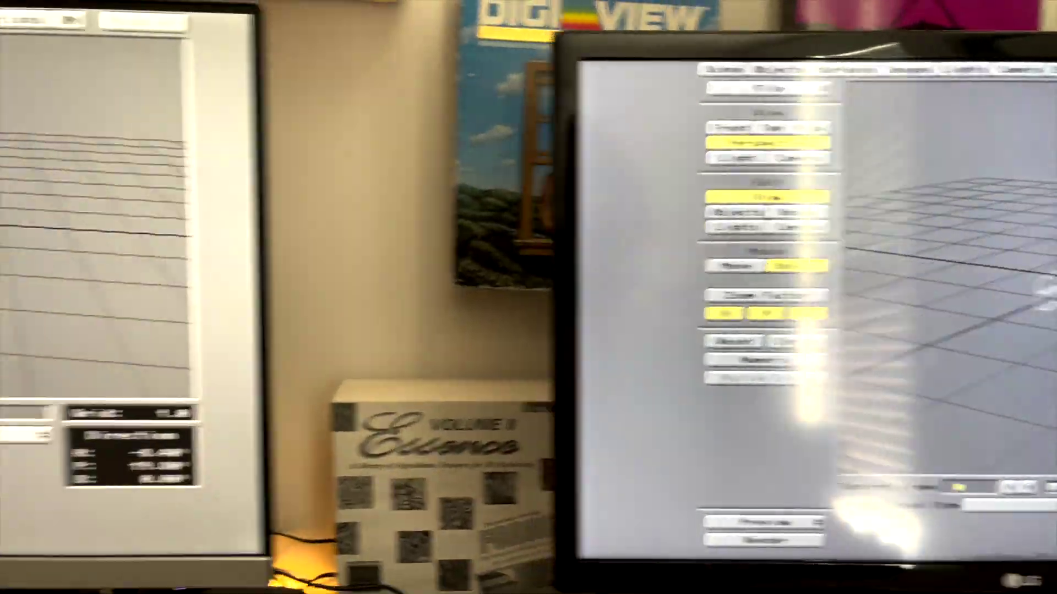
{"action": "left_click_drag", "start_coordinate": [847, 293], "coordinate": [483, 330]}
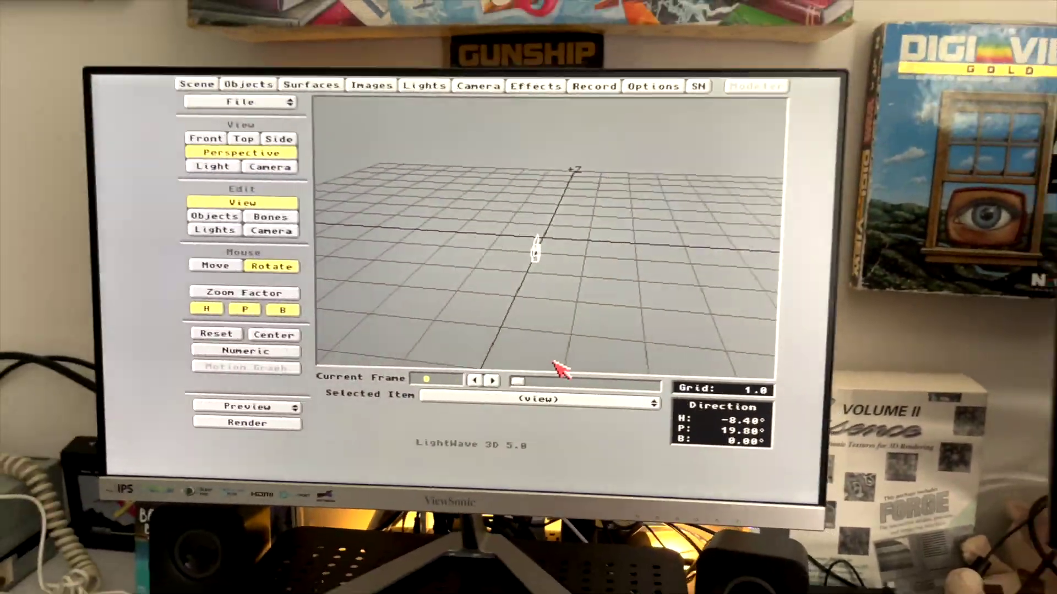